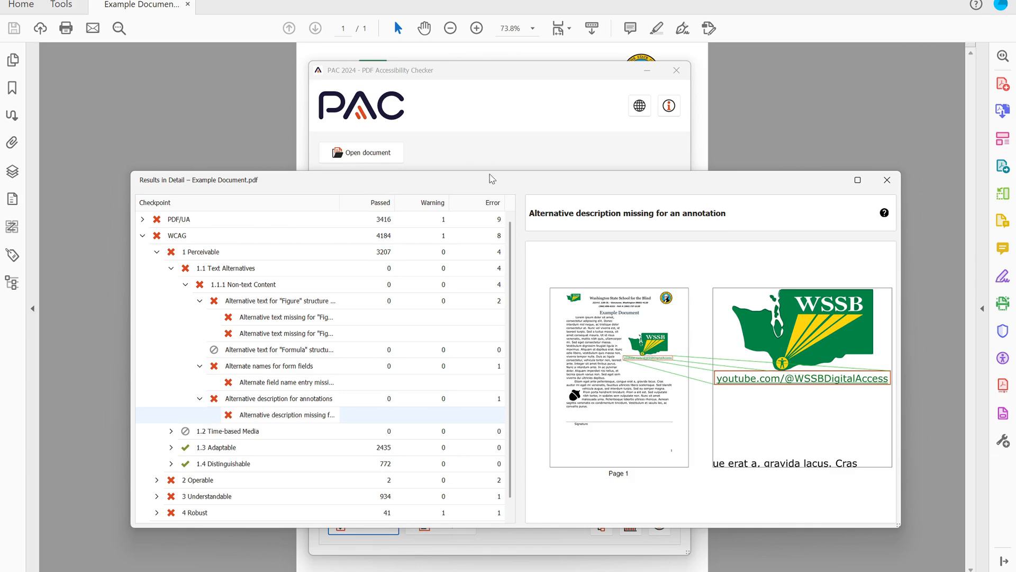
Put away the PAC checker results and open the Accessibility tool set for the example document in Acrobat.
left_click(889, 181)
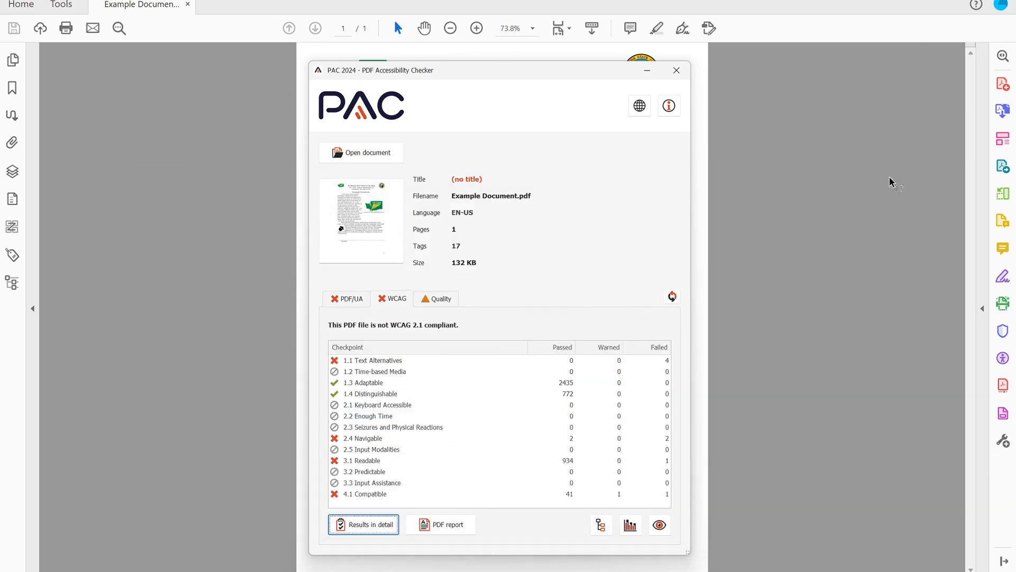
left_click(641, 71)
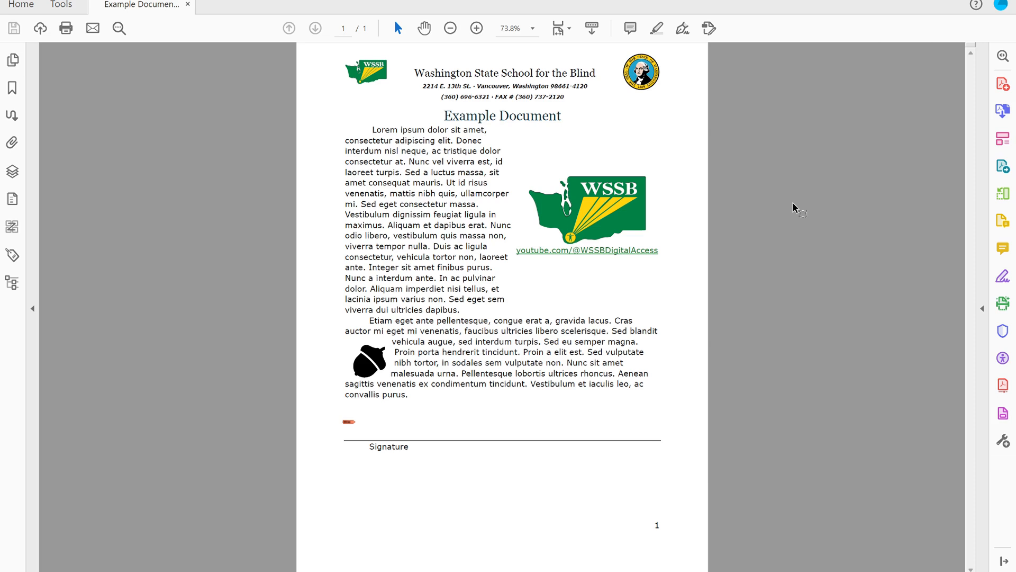
left_click(999, 360)
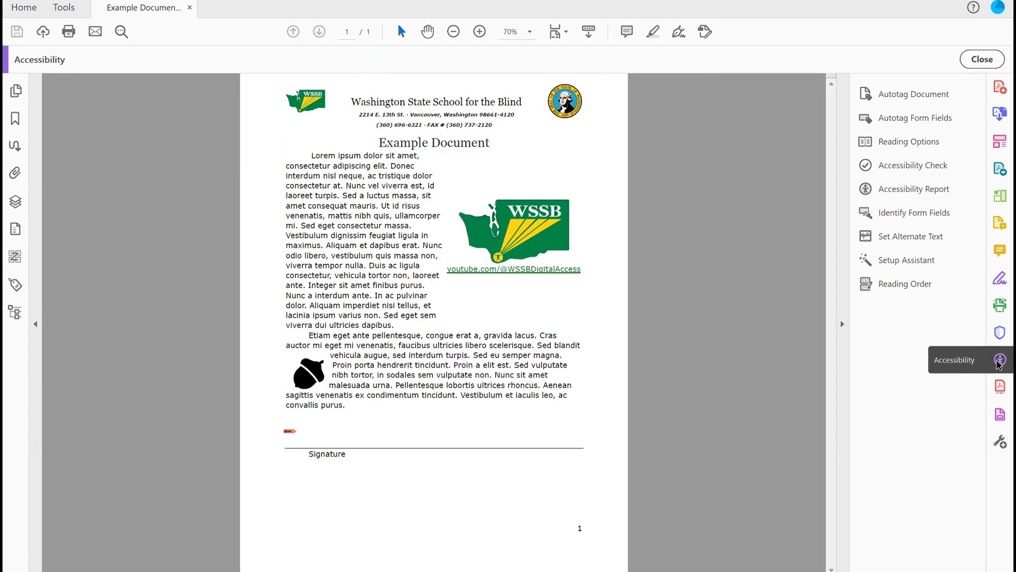
left_click(1000, 441)
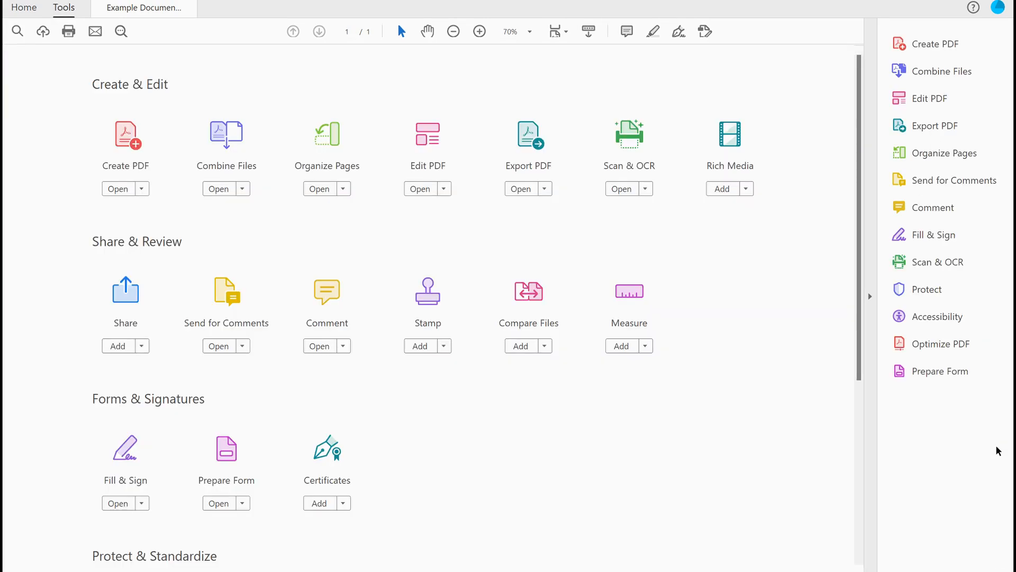
scroll(683, 462, "down", 3)
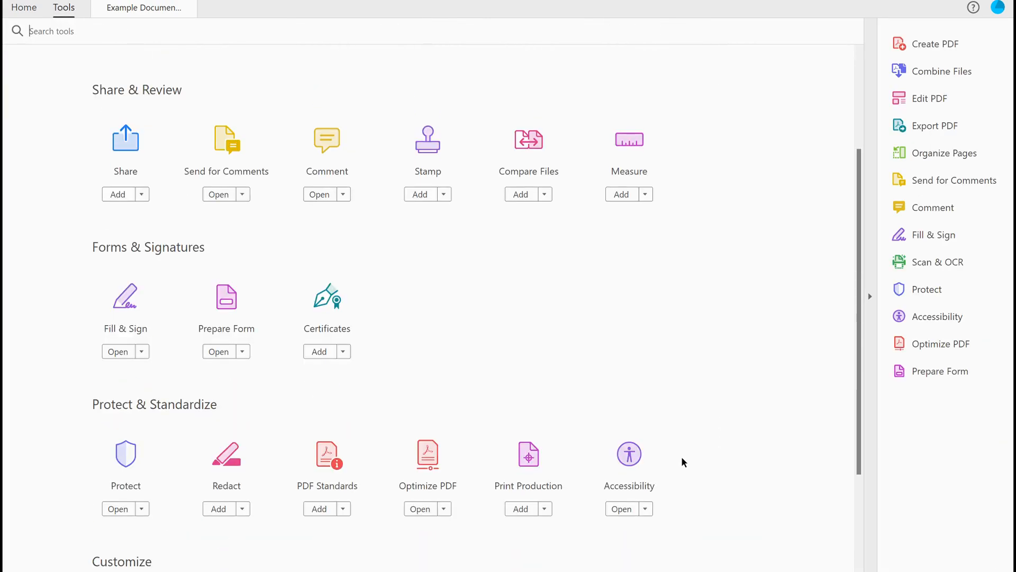
left_click(621, 508)
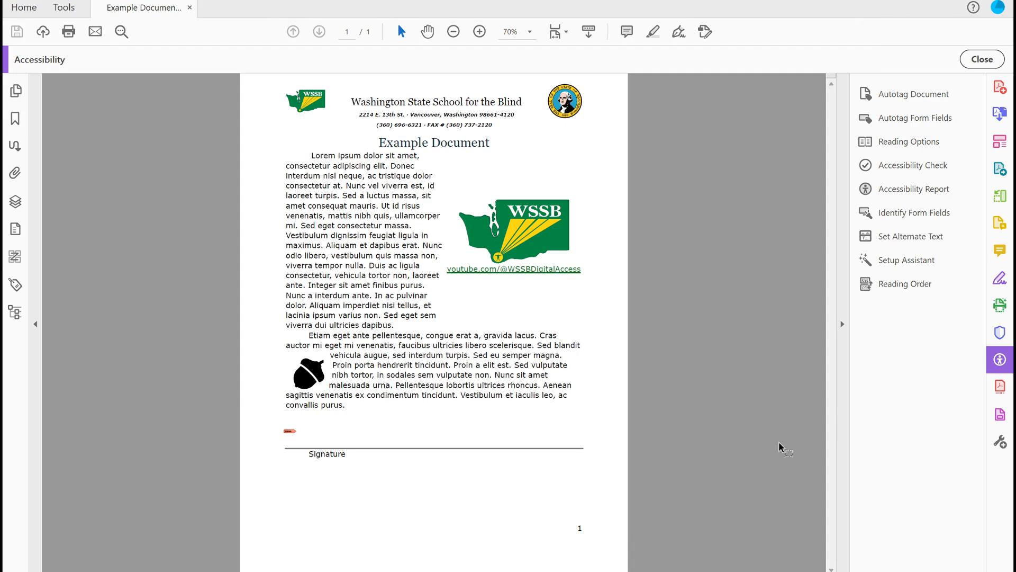
Enter "WSSB Digital Accessibility Logo" as the alternate text of the large WSSB logo.
left_click(902, 240)
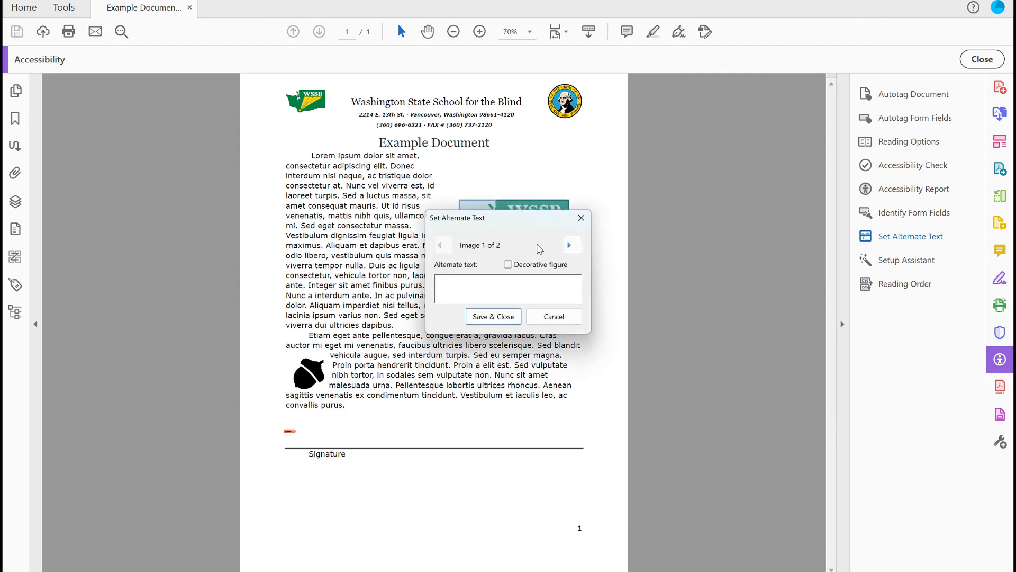
left_click_drag(504, 223, 668, 207)
type("W")
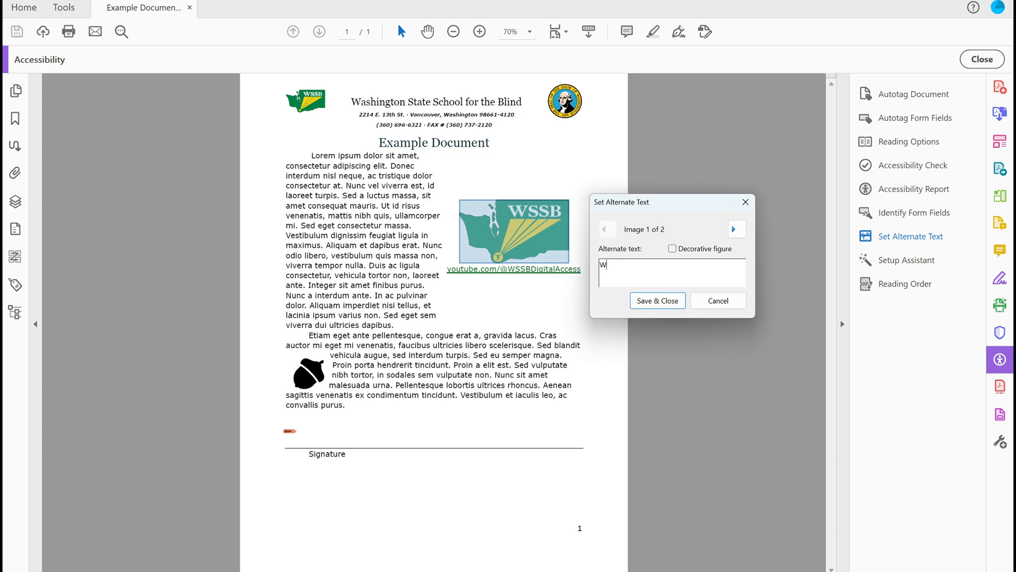
type("SSB Digital Accessibility Logo")
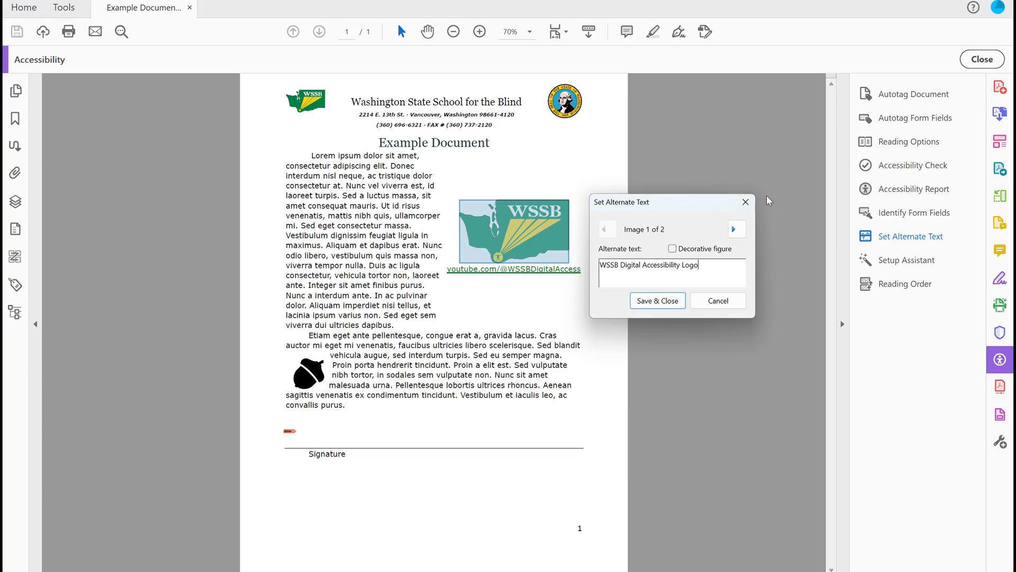
Mark the acorn image as a decorative figure and save the alternate text settings.
left_click(740, 229)
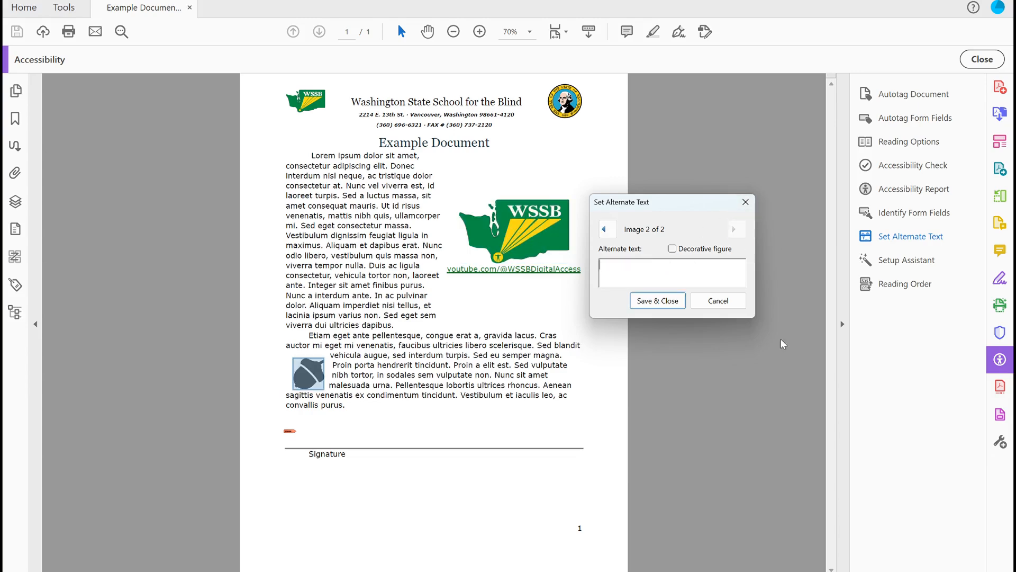
left_click(687, 254)
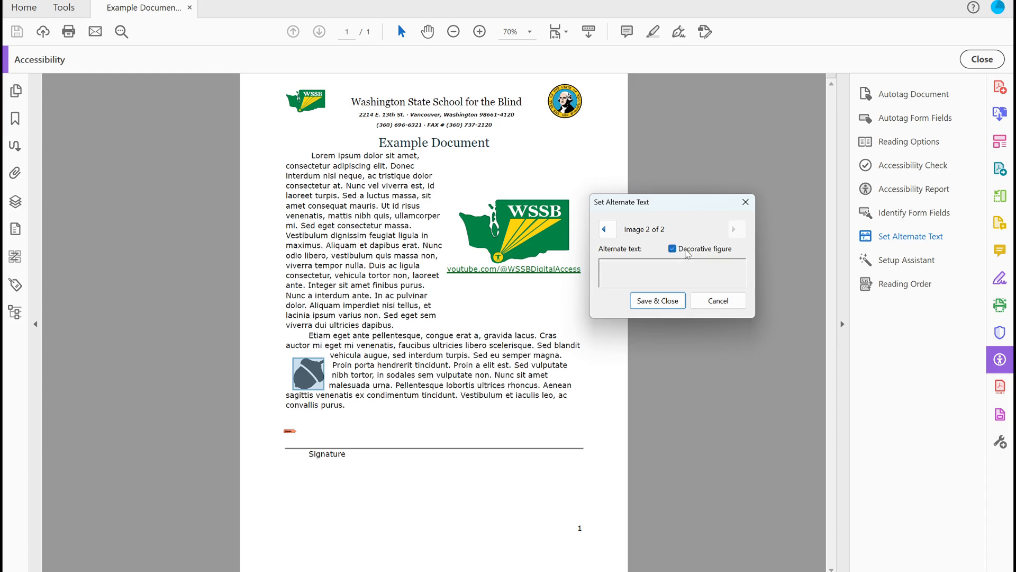
left_click(650, 306)
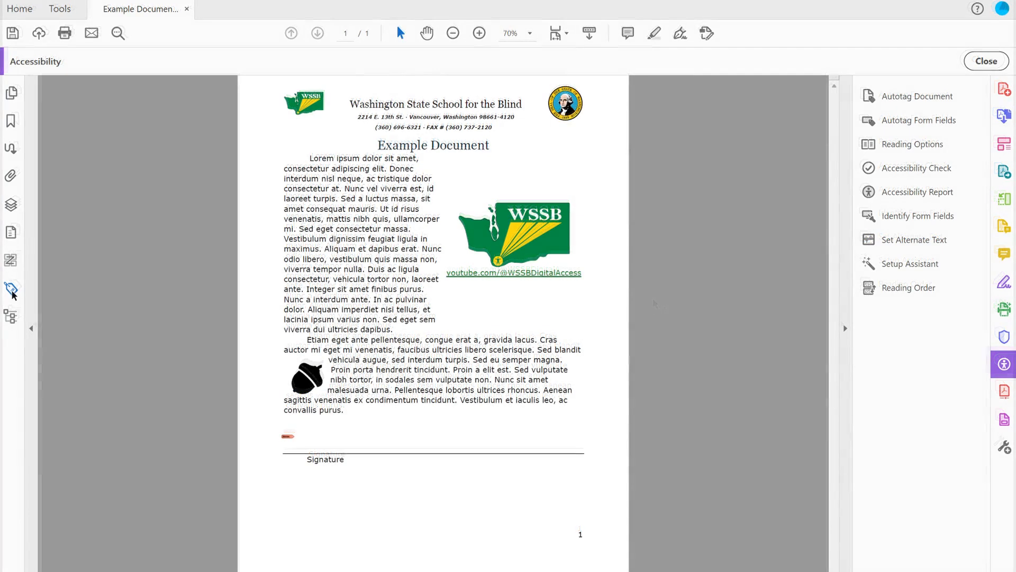
Locate the acorn's path content in the tag tree and remove it and its paragraph tag from the document structure.
left_click(12, 292)
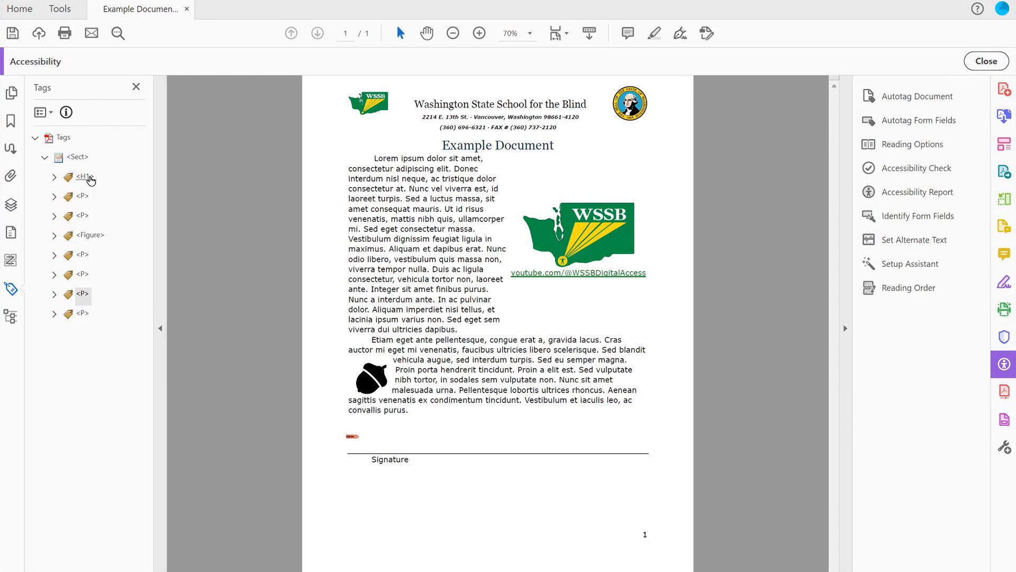
left_click(88, 178)
key("Down")
key("Down")
key("Down")
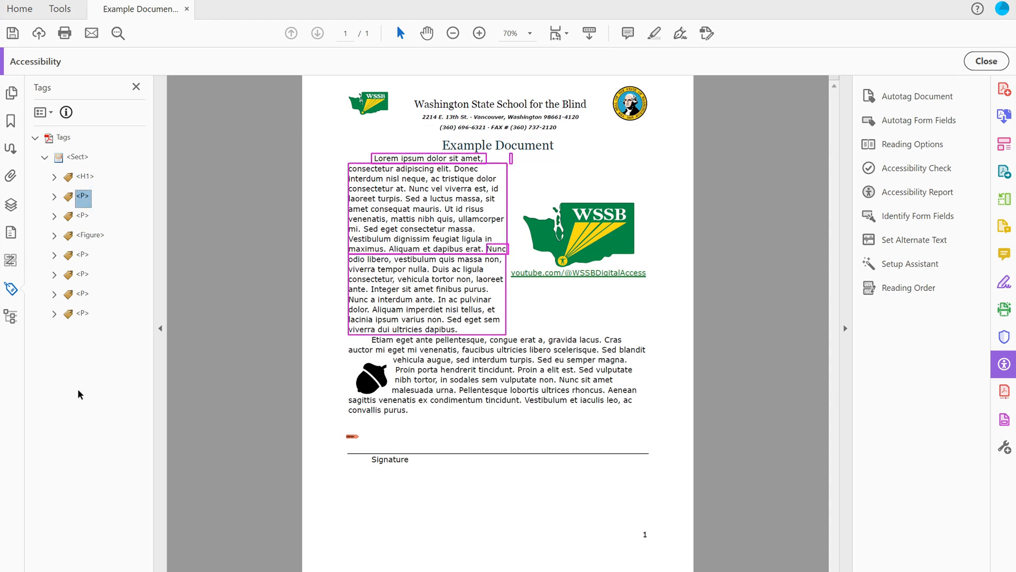
key("Down")
key("Down")
key("Down")
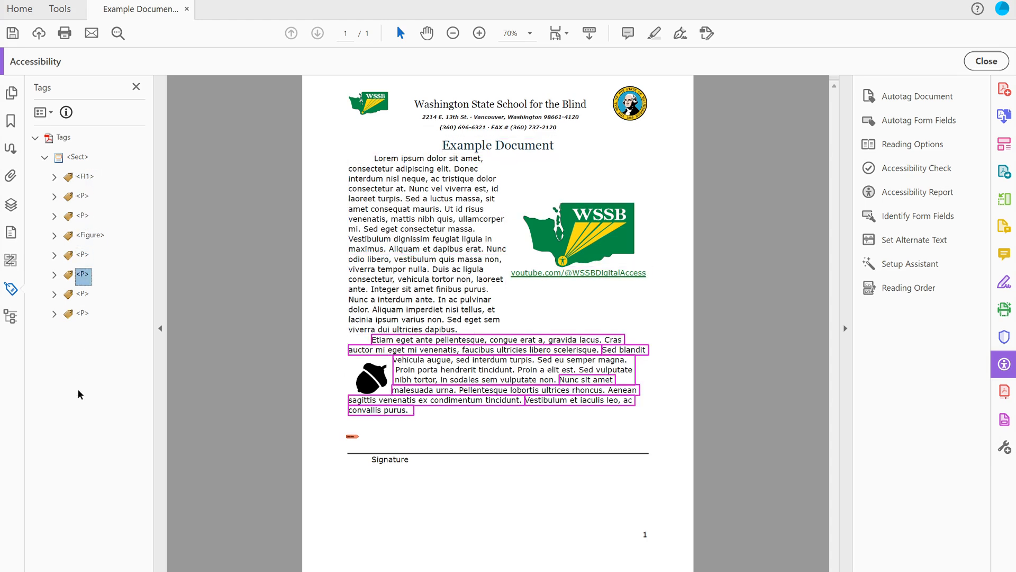
key("Right")
key("Down")
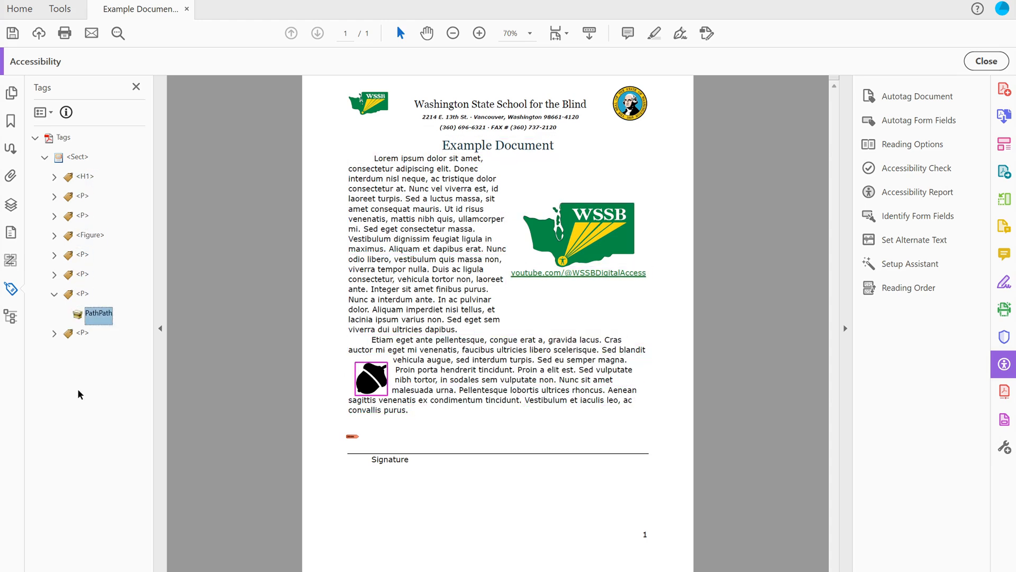
right_click(103, 317)
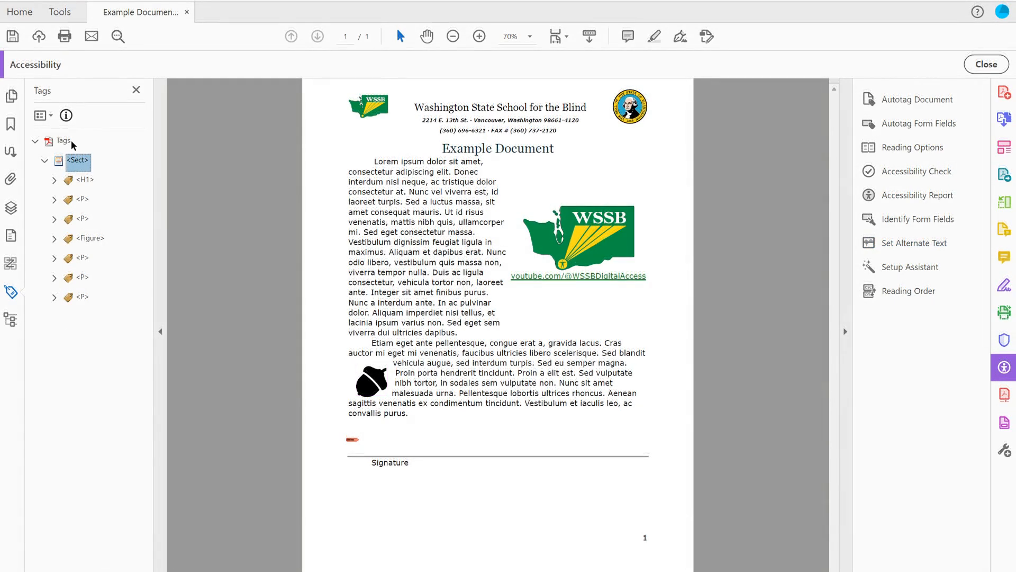
Check which page content the section tag covers and tag the round state seal in the letterhead as a figure with Reading Order.
left_click(63, 142)
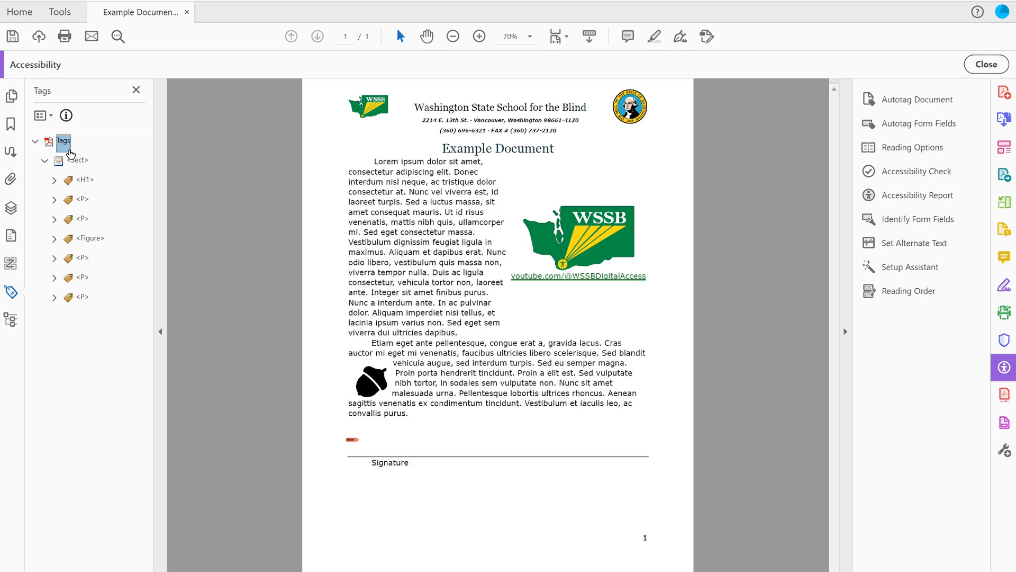
left_click(72, 161)
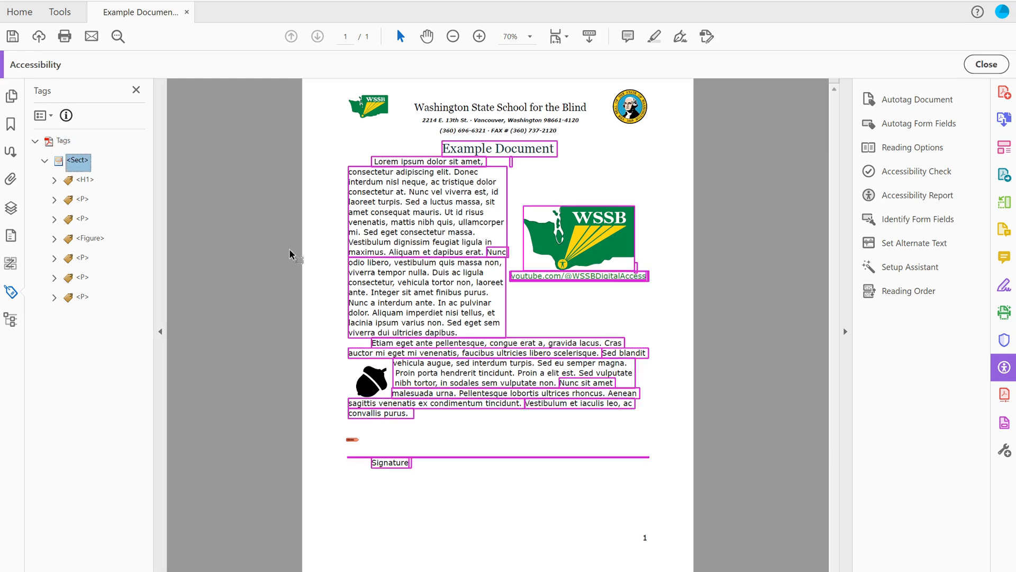
left_click(921, 295)
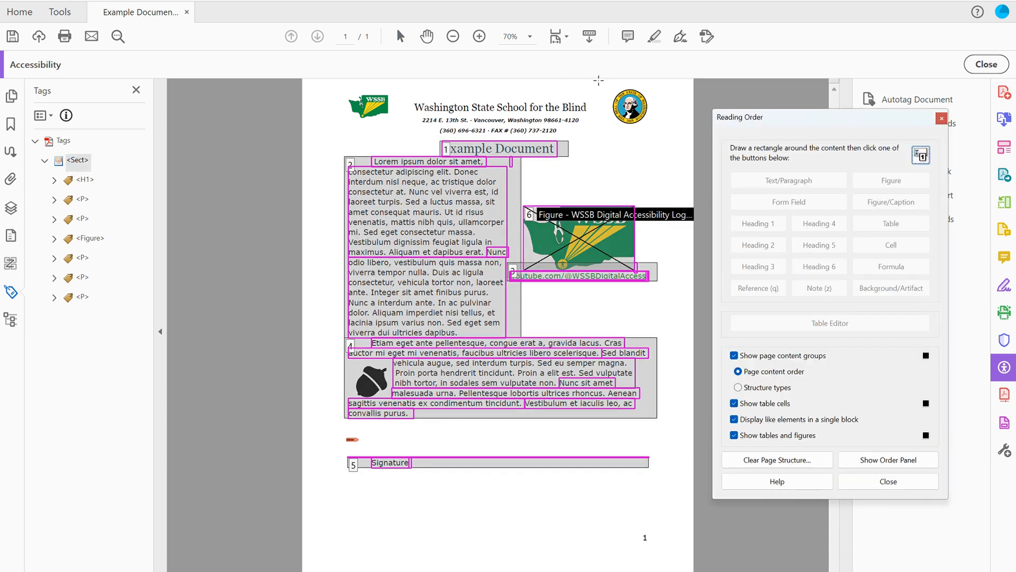
left_click_drag(600, 83, 665, 137)
left_click_drag(589, 154, 661, 79)
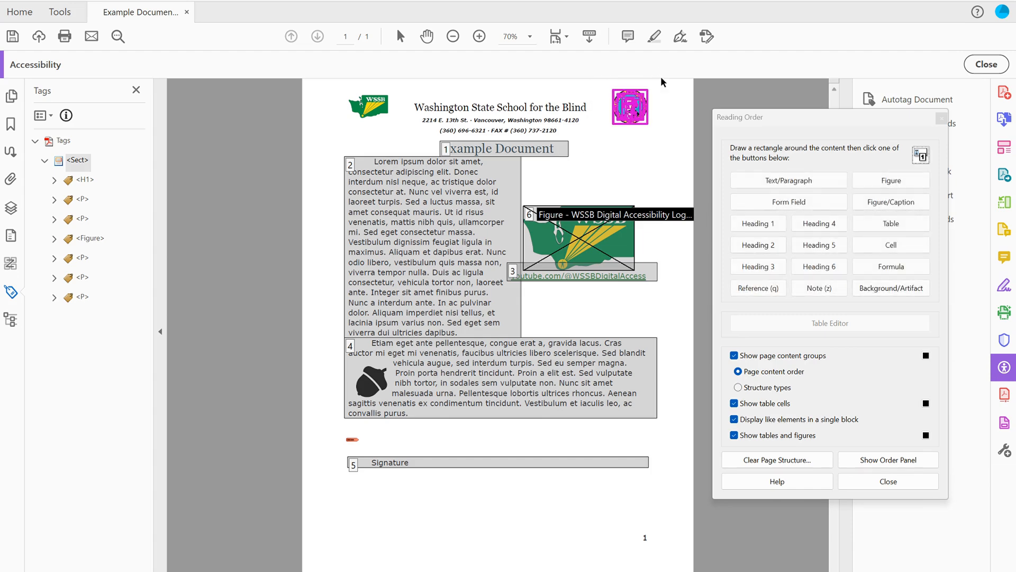
left_click(889, 184)
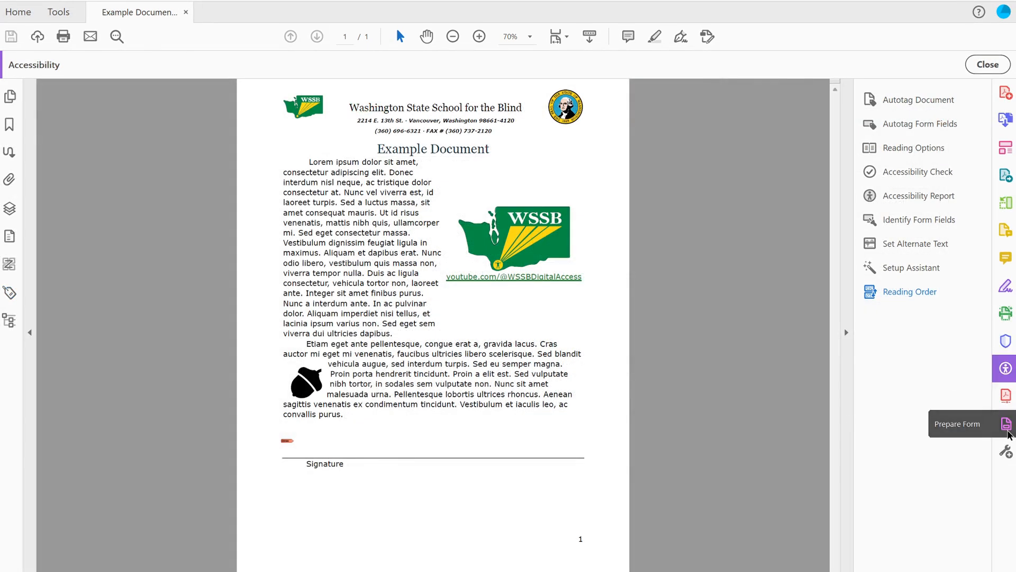
Give the Signature2 form field the tooltip "Your Signature" and leave form preparation.
left_click(1008, 433)
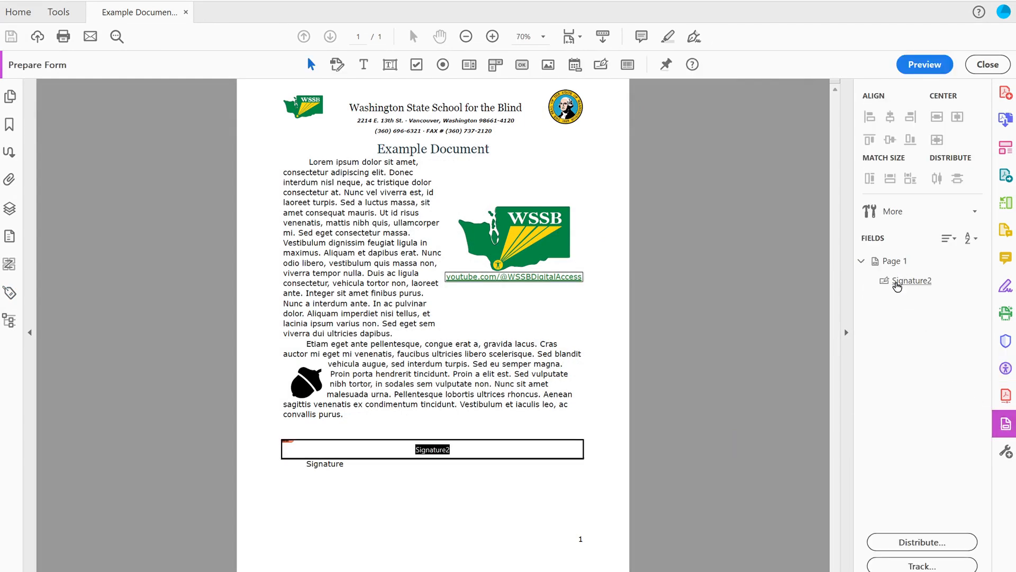
right_click(899, 283)
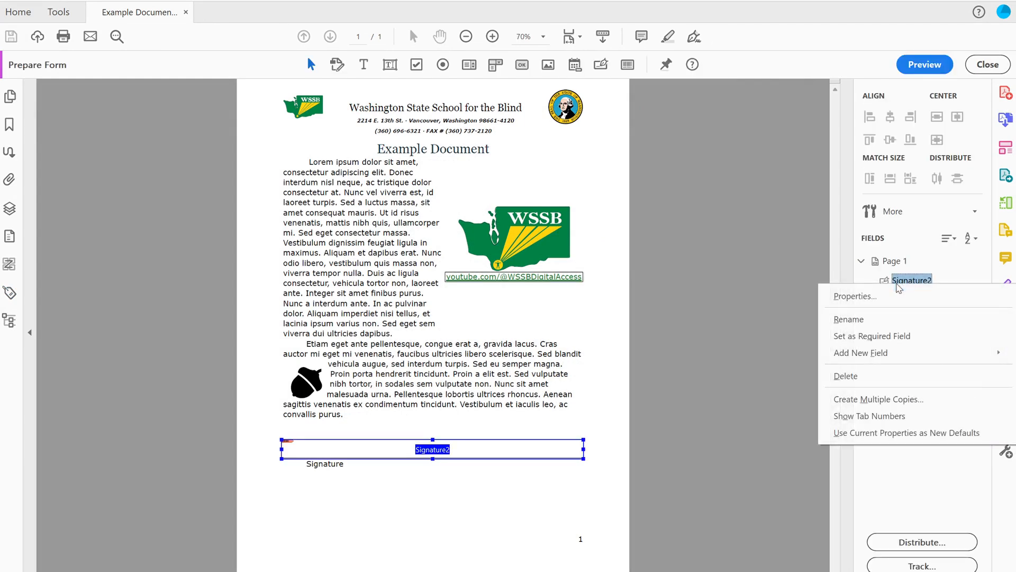
left_click(881, 298)
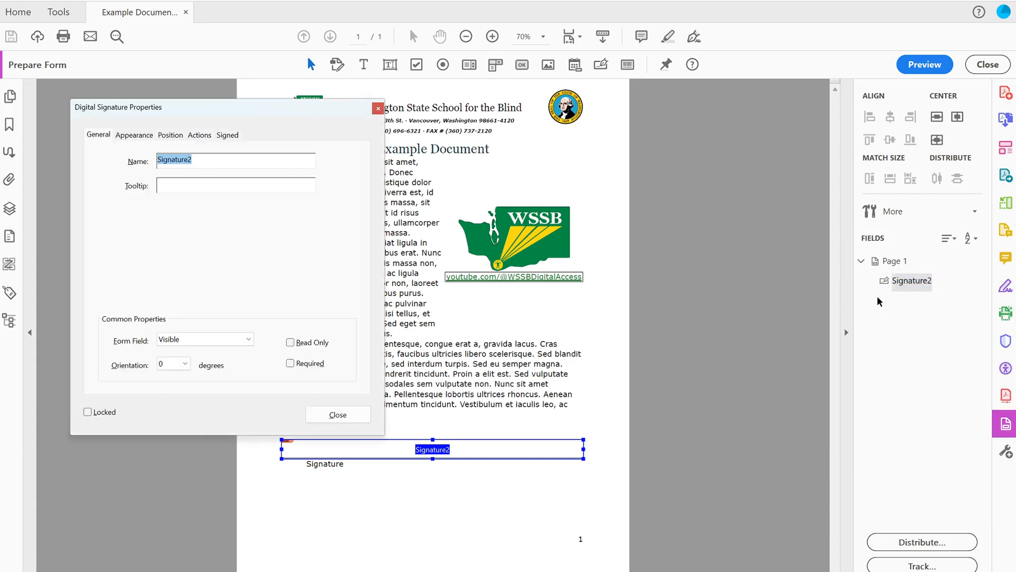
left_click_drag(196, 113, 387, 102)
left_click(382, 182)
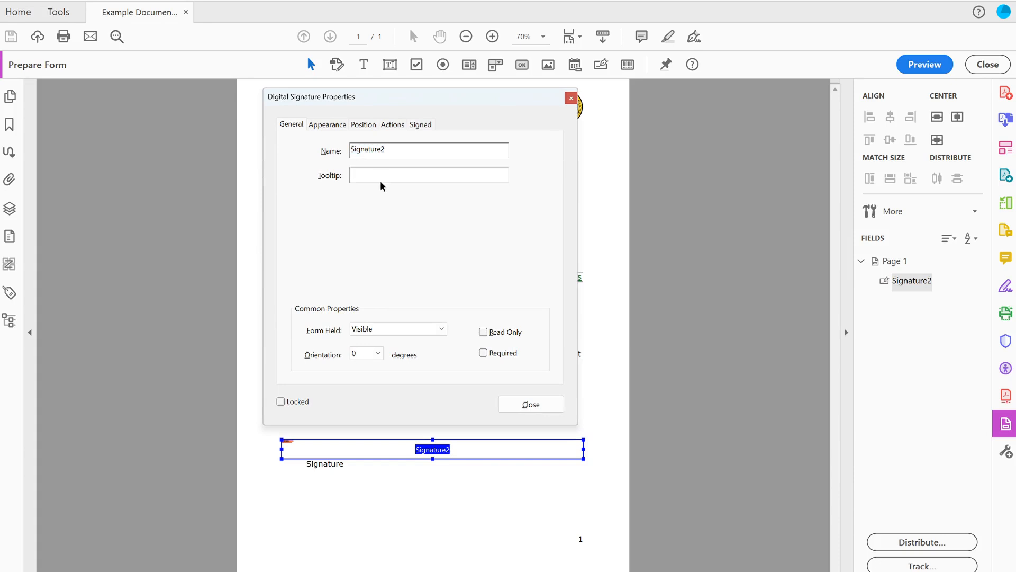
type("Your Signature")
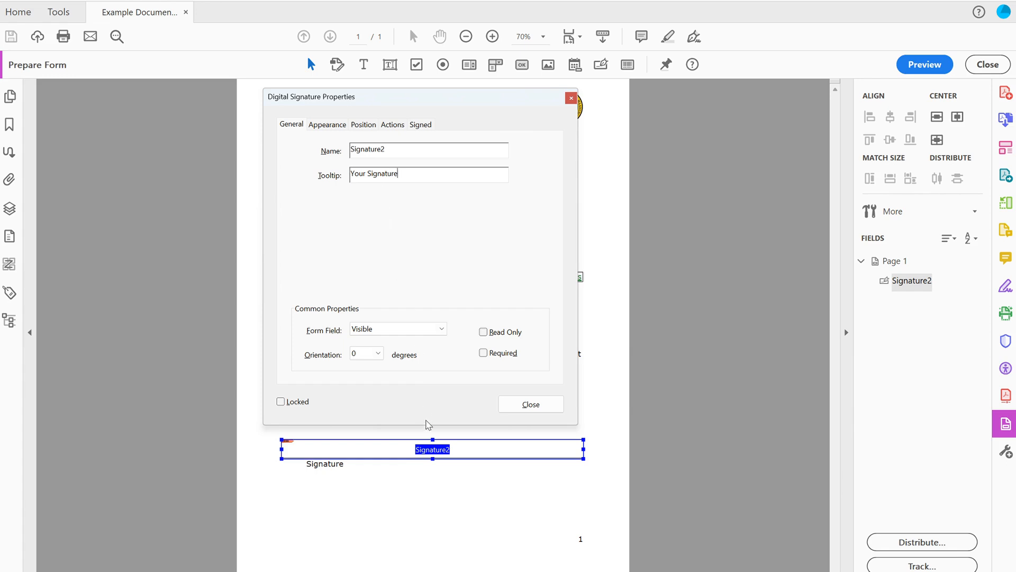
left_click(526, 414)
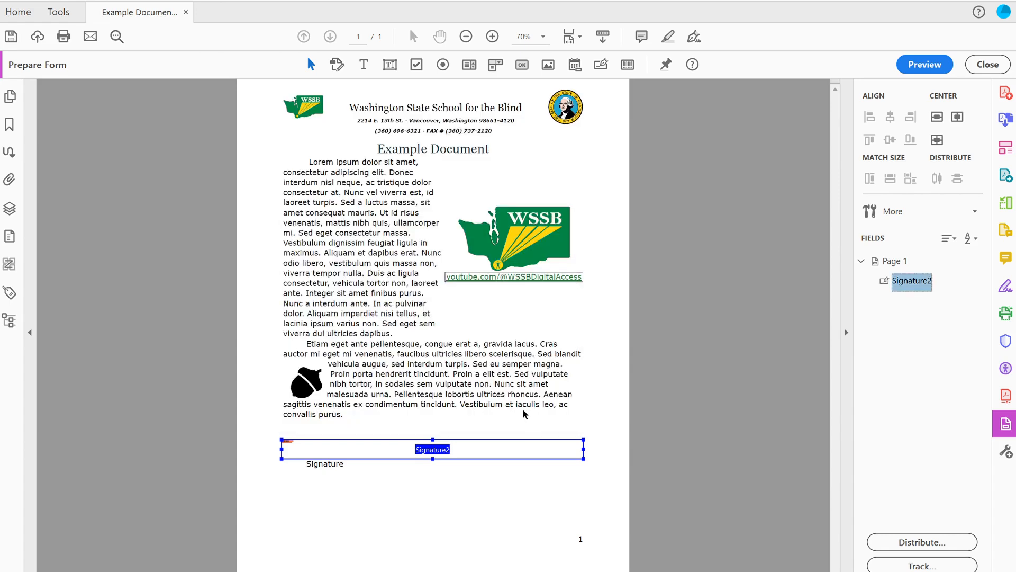
double_click(522, 404)
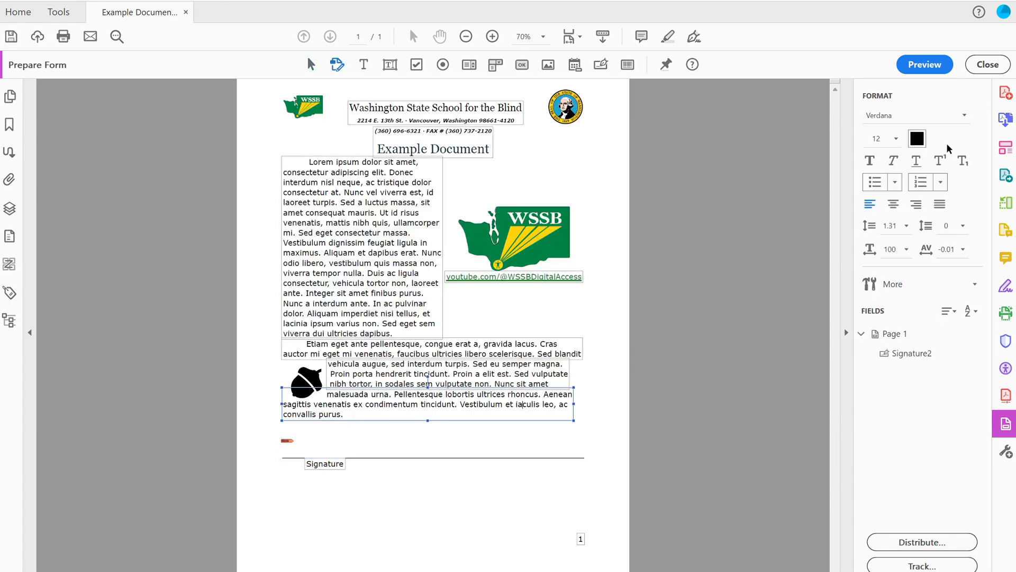
left_click(988, 65)
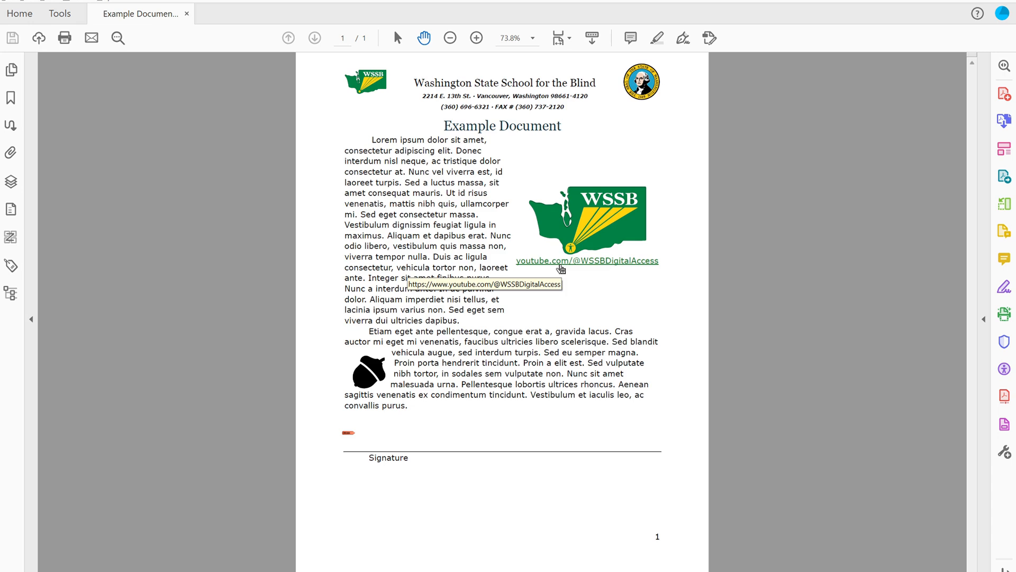
Show the document's tag tree and walk through the section's tags to the Link tag of the YouTube address.
left_click(11, 266)
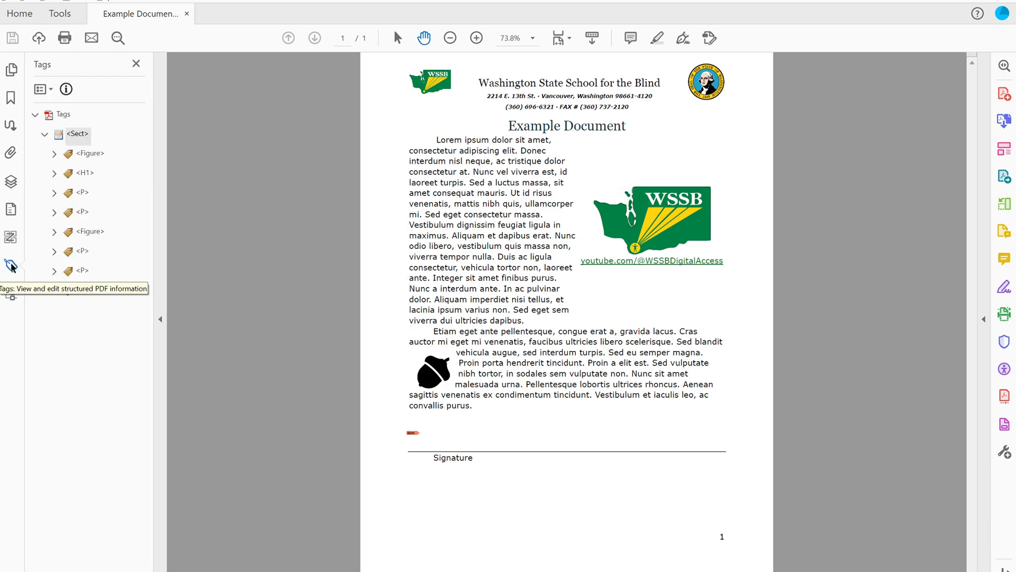
left_click(65, 115)
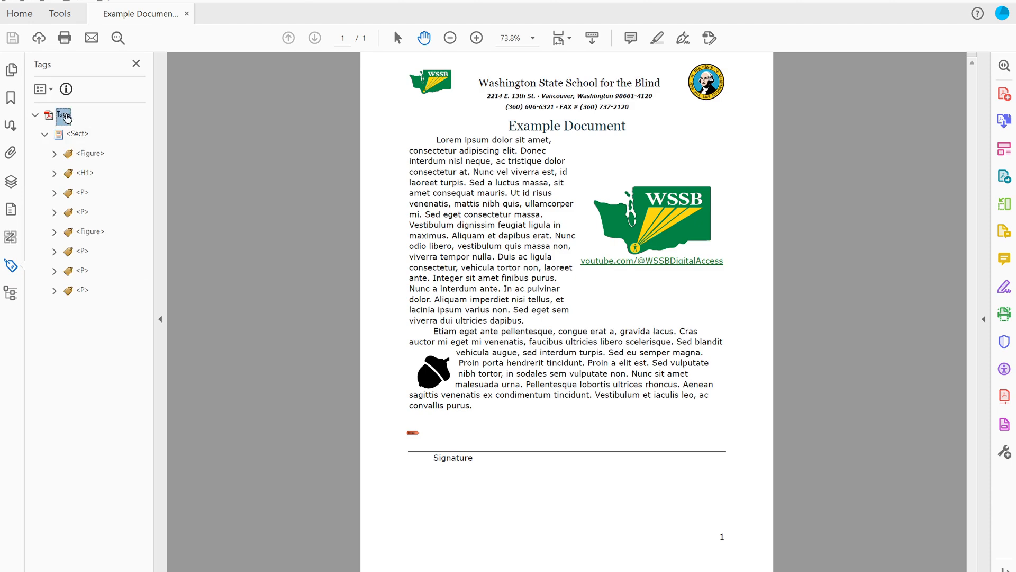
left_click(76, 137)
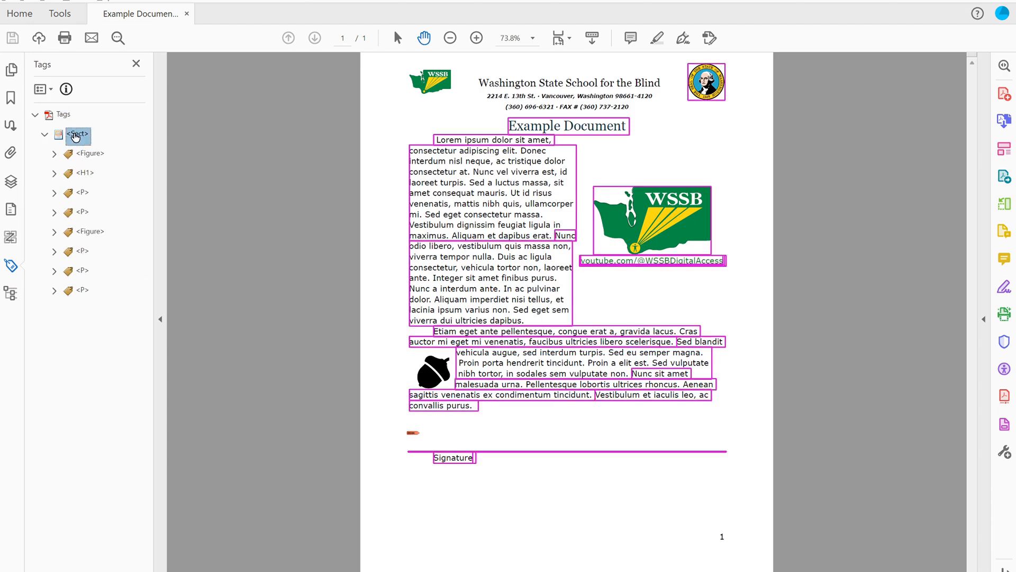
key("Down")
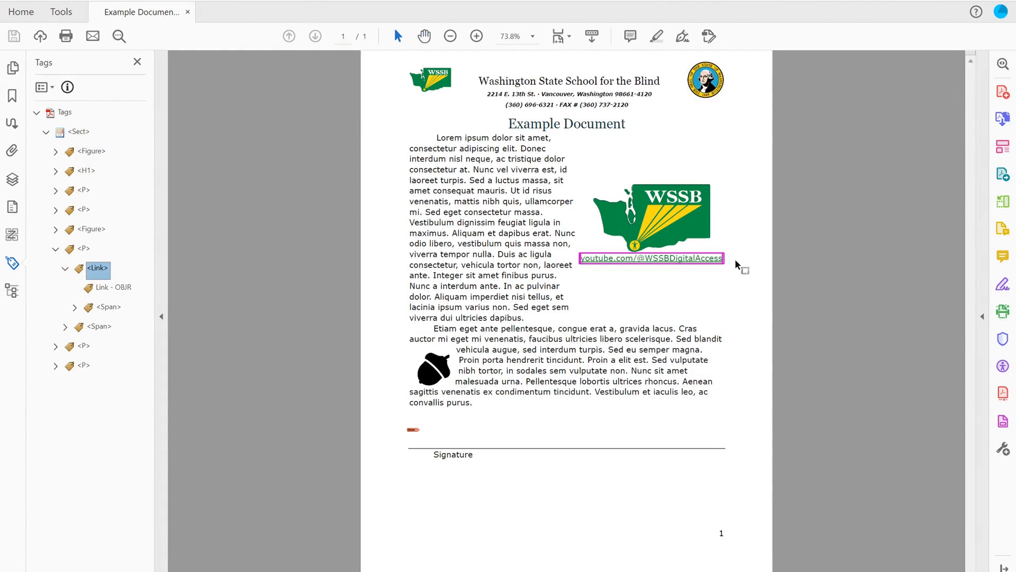
left_click(735, 264)
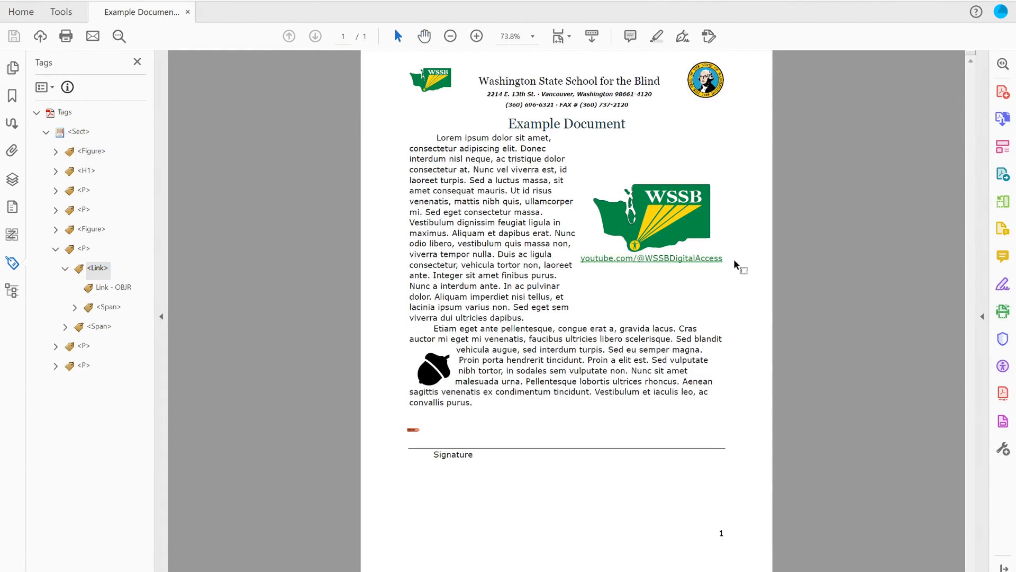
Select "Access" at the end of the YouTube link text, find its tag from the selection and check the Link - OBJR entry.
left_click(726, 258)
key("shift+Left")
key("shift+Left")
key("shift+Left")
key("shift+Left")
key("shift+Left")
key("shift+Left")
left_click(41, 87)
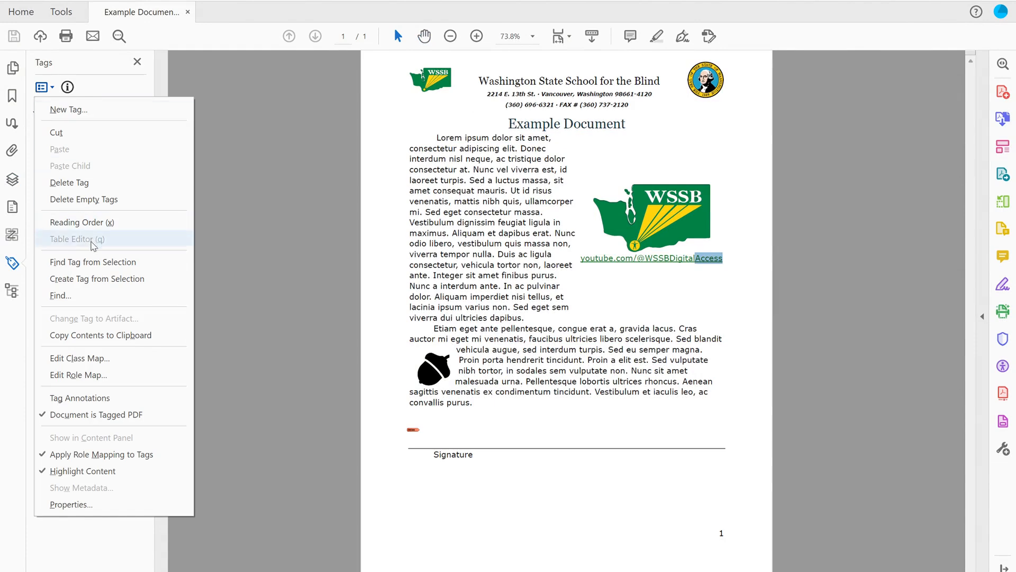
left_click(89, 262)
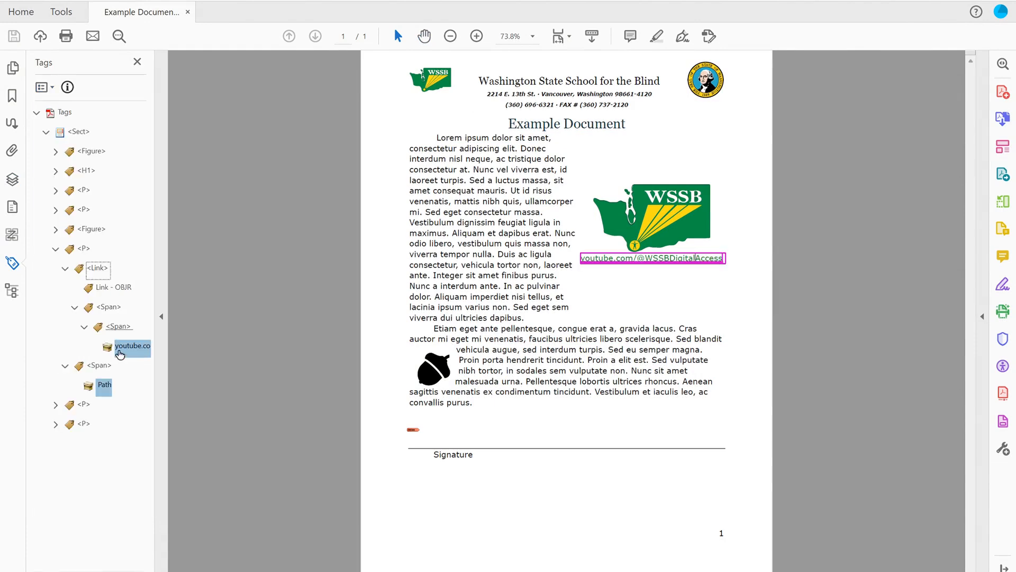
left_click(102, 288)
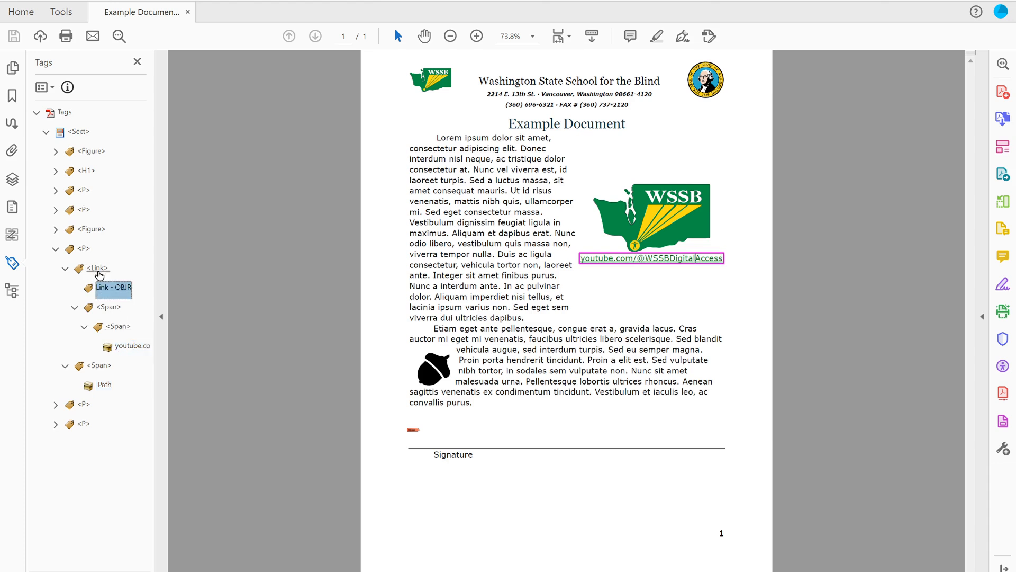
Give the YouTube address's Link tag the alternate text "Digital Accessibility at WSSB on YouTube" and close its properties.
left_click(99, 270)
right_click(99, 271)
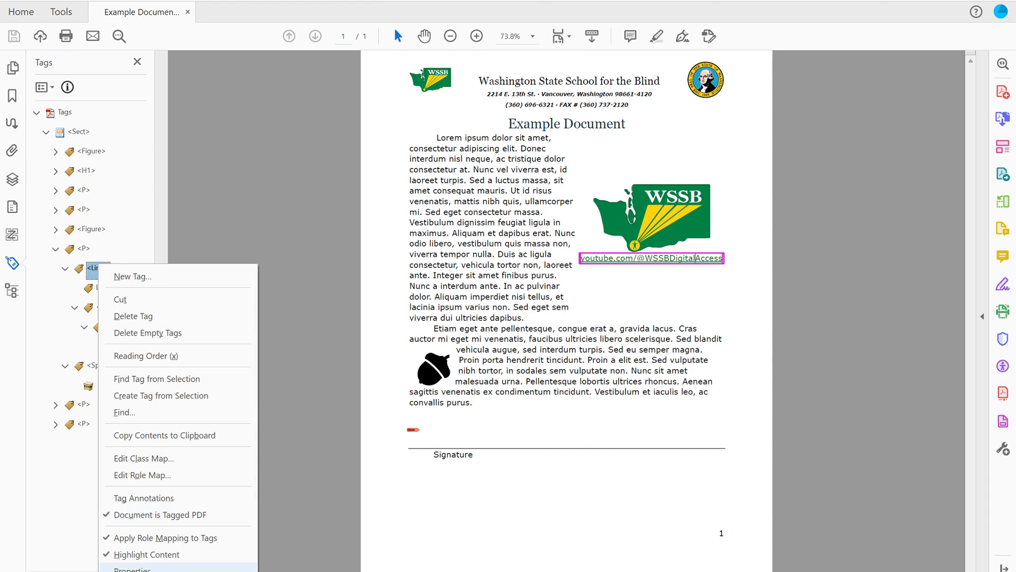
left_click(132, 568)
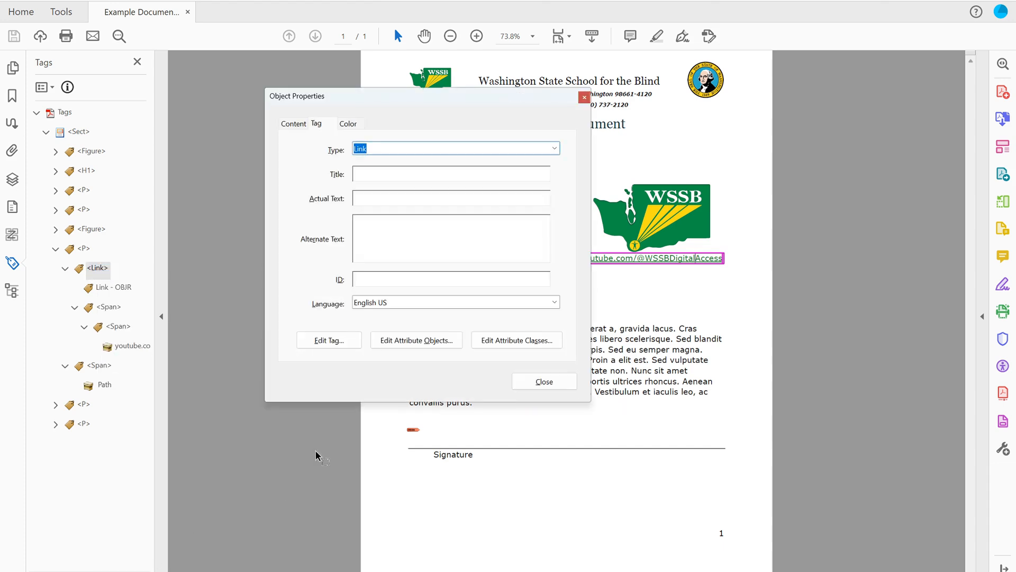
left_click_drag(388, 96, 354, 107)
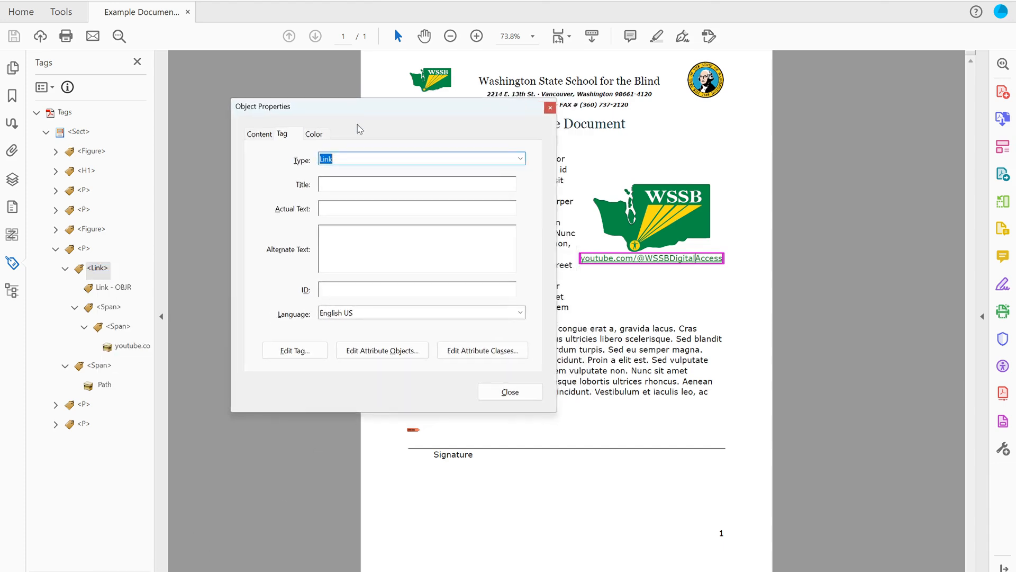
left_click(377, 250)
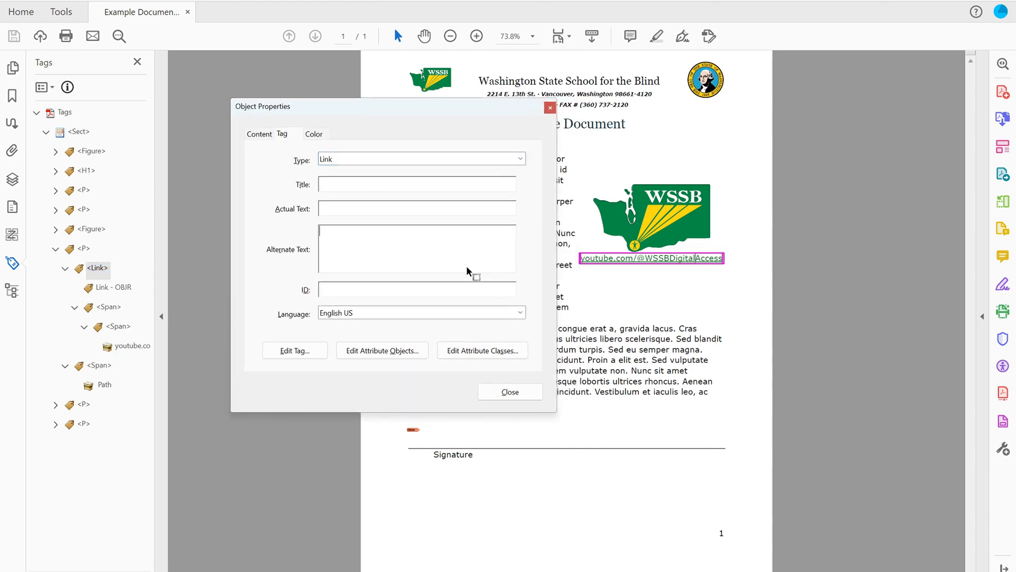
type("wS")
key("BackSpace")
key("BackSpace")
type("Dig")
key("BackSpace")
type("igital Accessibility at WSSB on YouTube")
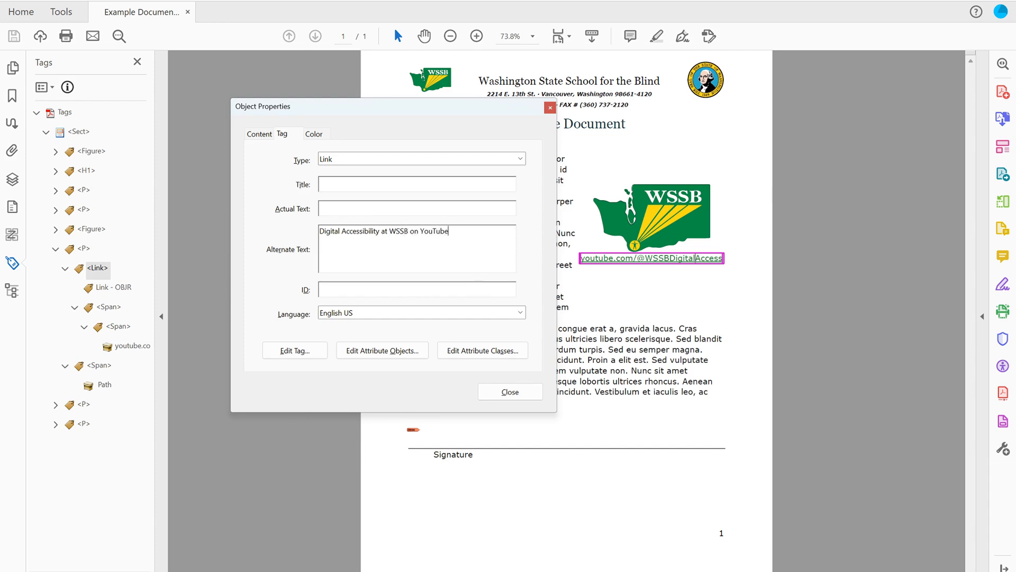
left_click(516, 394)
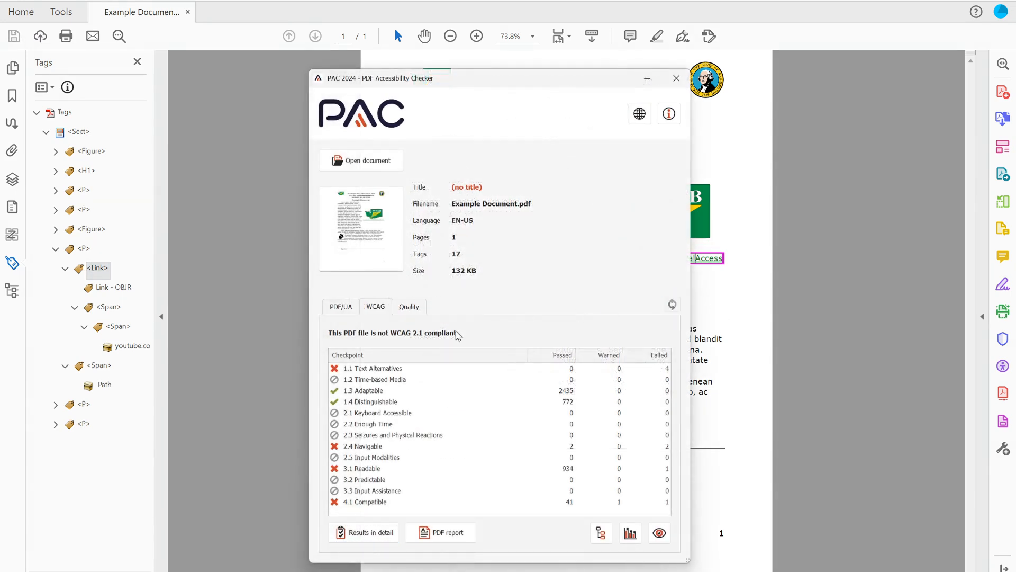
Switch to PAC, view the detailed results and expand 1.1 Text Alternatives down to the 1.1.1 Non-text Content checks.
left_click(362, 534)
left_click(137, 137)
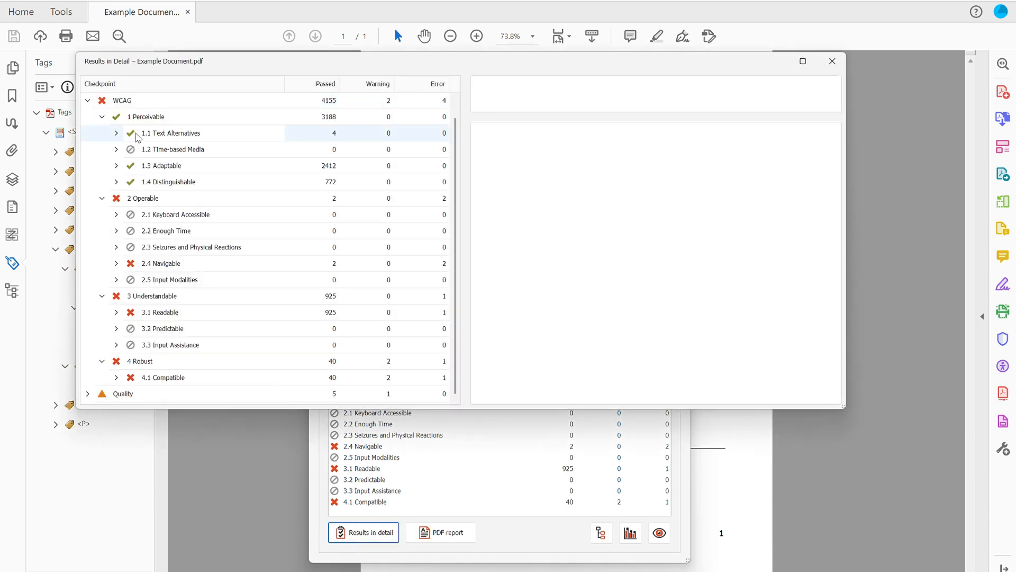
double_click(136, 136)
double_click(142, 149)
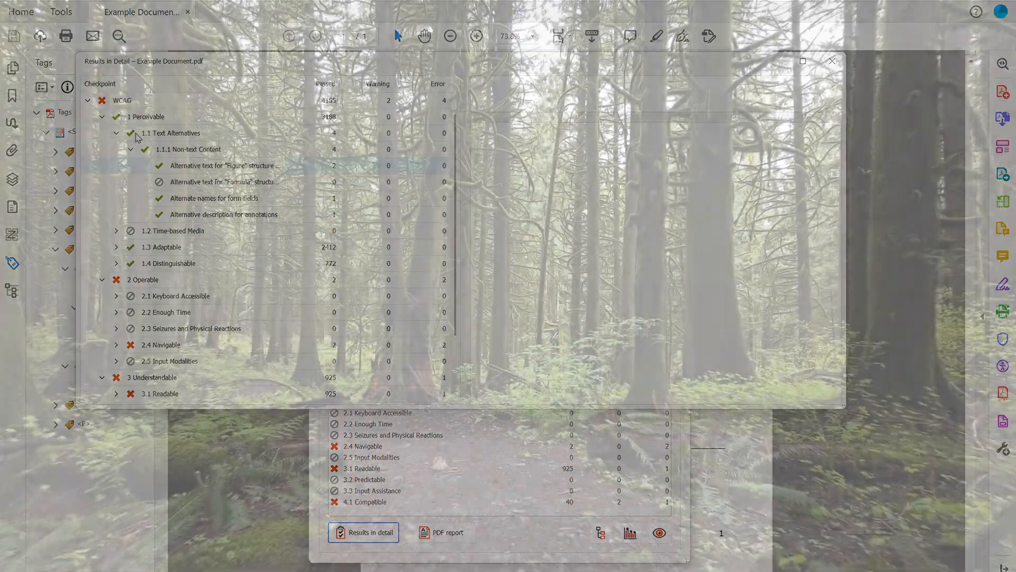